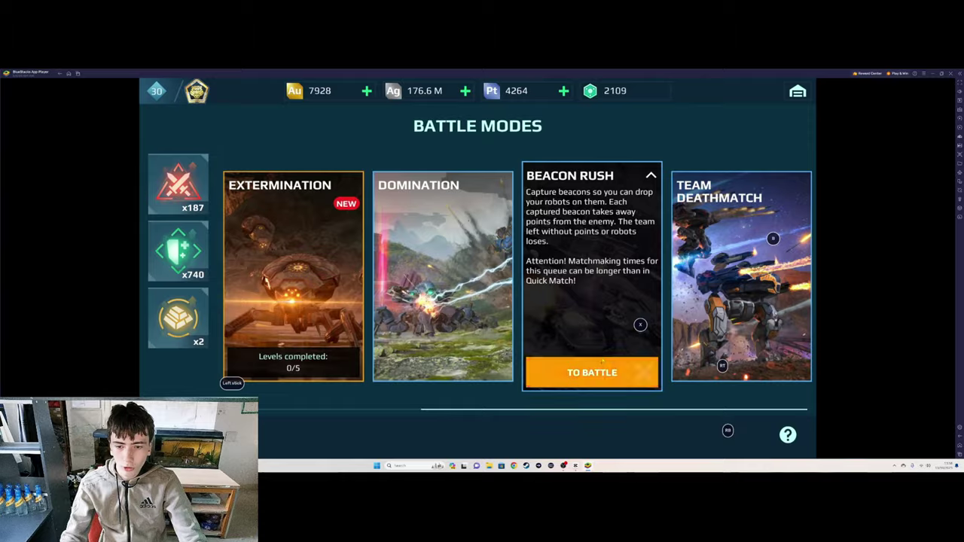
- Start matchmaking and win the Beacon Rush match with 12 kills and first place
{"action": "left_click", "coordinate": [573, 315]}
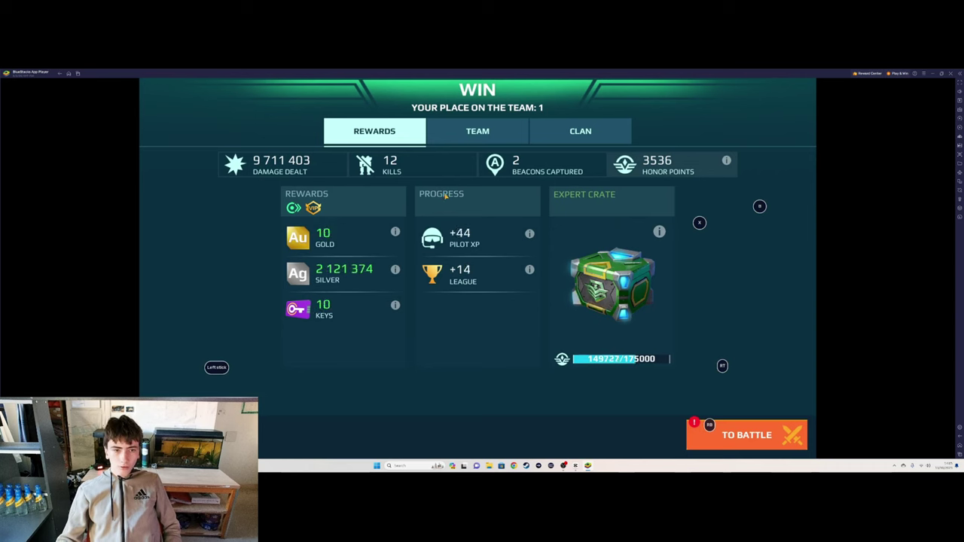
- Check the team scoreboard, then review the honor points breakdown from the rewards screen
{"action": "left_click", "coordinate": [470, 139]}
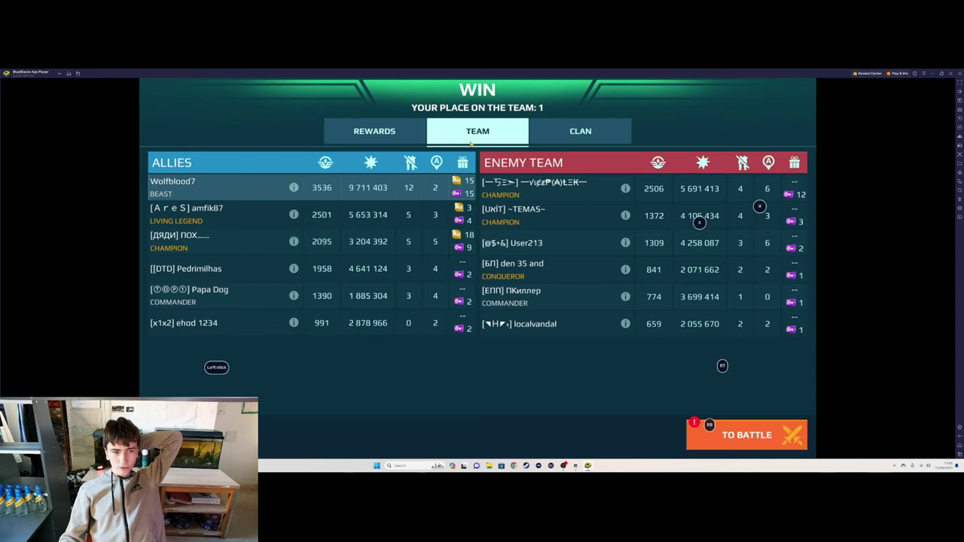
{"action": "left_click", "coordinate": [374, 130]}
{"action": "left_click", "coordinate": [570, 201]}
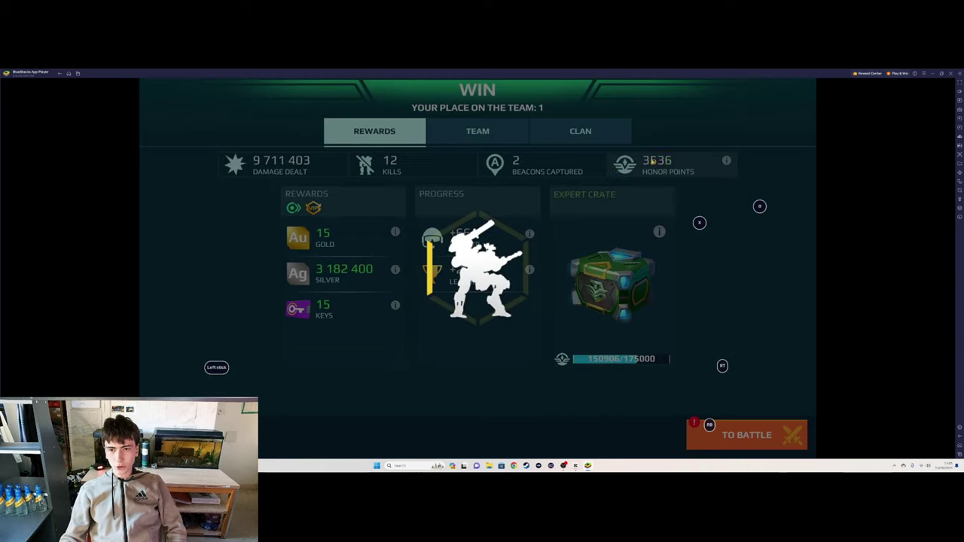
{"action": "scroll", "coordinate": [558, 268], "scroll_direction": "down", "scroll_amount": 5}
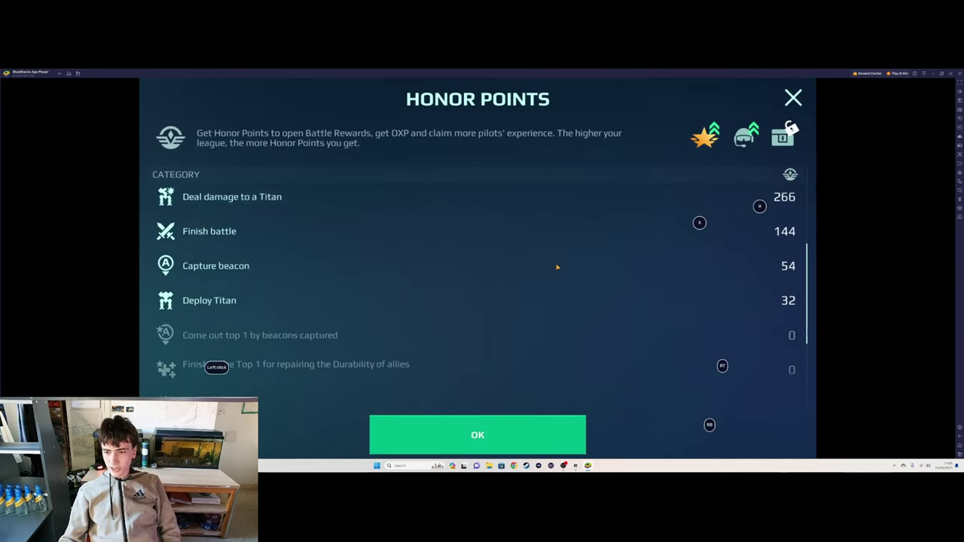
{"action": "scroll", "coordinate": [557, 267], "scroll_direction": "down", "scroll_amount": 3}
{"action": "scroll", "coordinate": [558, 267], "scroll_direction": "up", "scroll_amount": 3}
{"action": "scroll", "coordinate": [557, 267], "scroll_direction": "up", "scroll_amount": 3}
{"action": "scroll", "coordinate": [557, 268], "scroll_direction": "up", "scroll_amount": 2}
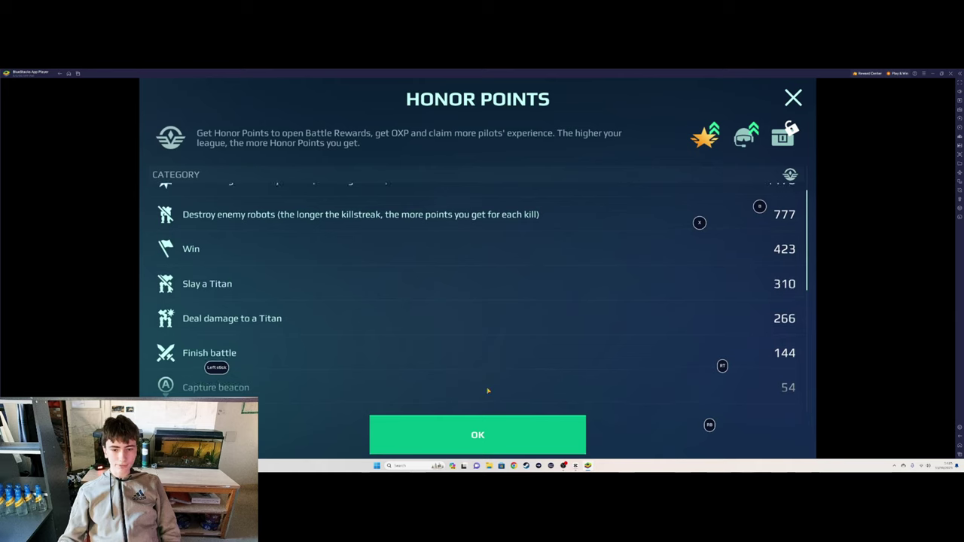
{"action": "left_click", "coordinate": [499, 432]}
- Open the second enemy player's full profile with robots from the team scoreboard
{"action": "left_click", "coordinate": [477, 130]}
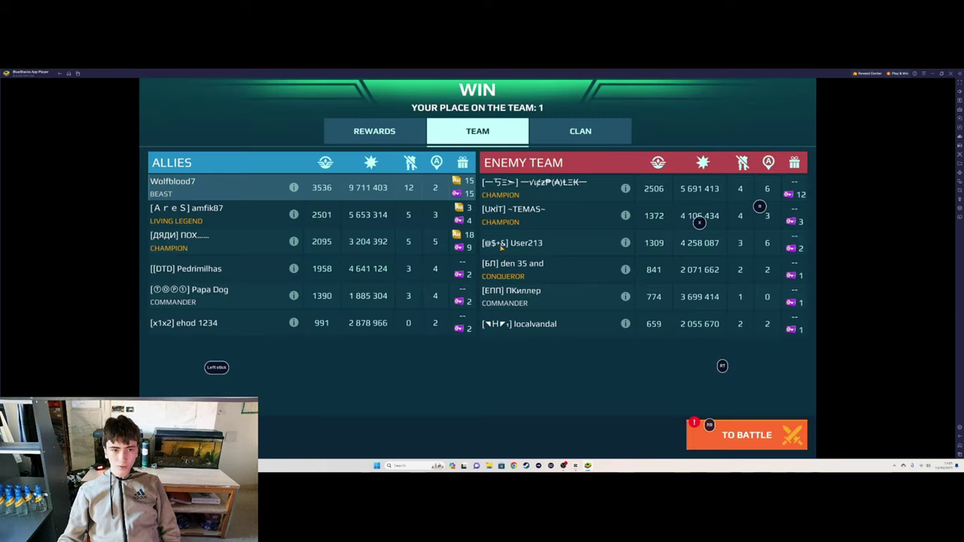
{"action": "left_click", "coordinate": [512, 209]}
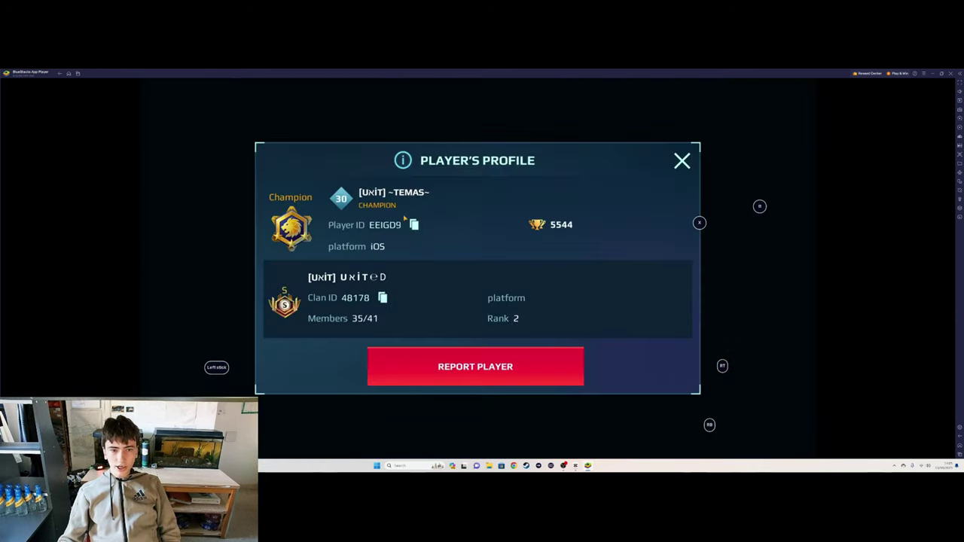
{"action": "left_click", "coordinate": [370, 238]}
{"action": "scroll", "coordinate": [460, 339], "scroll_direction": "down", "scroll_amount": 5}
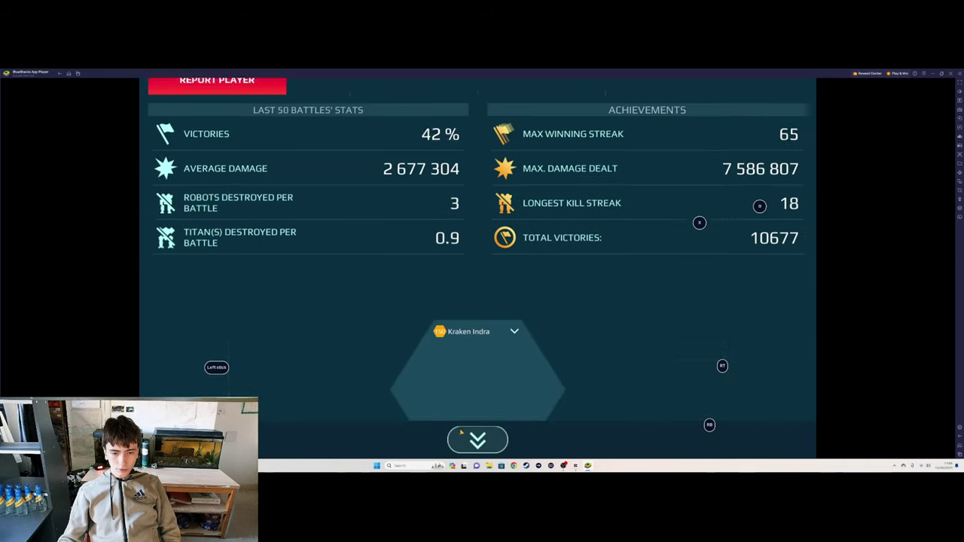
{"action": "scroll", "coordinate": [460, 376], "scroll_direction": "down", "scroll_amount": 5}
- Inspect, then collapse, the weapon lists of Nether, Ardent Imugi and Cruel Angler
{"action": "left_click", "coordinate": [414, 261]}
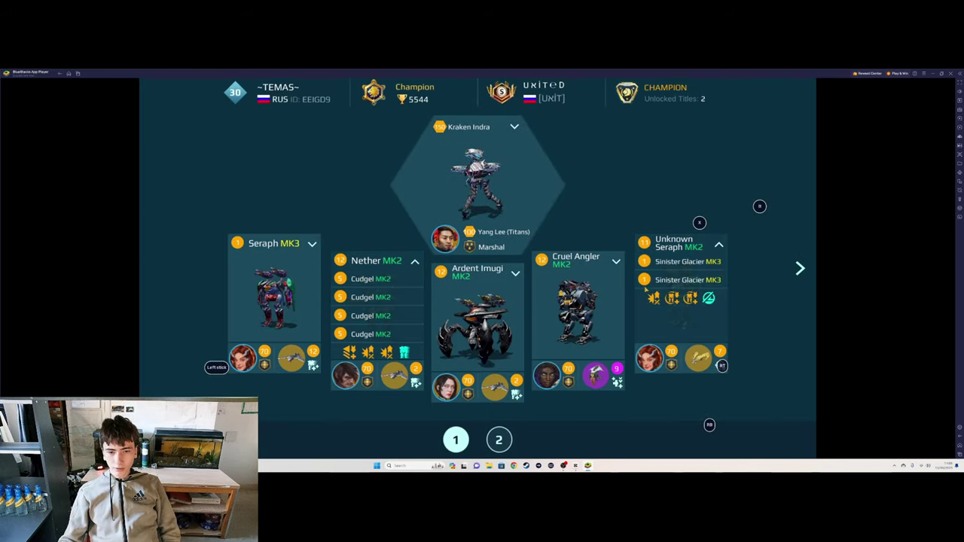
{"action": "left_click", "coordinate": [515, 271]}
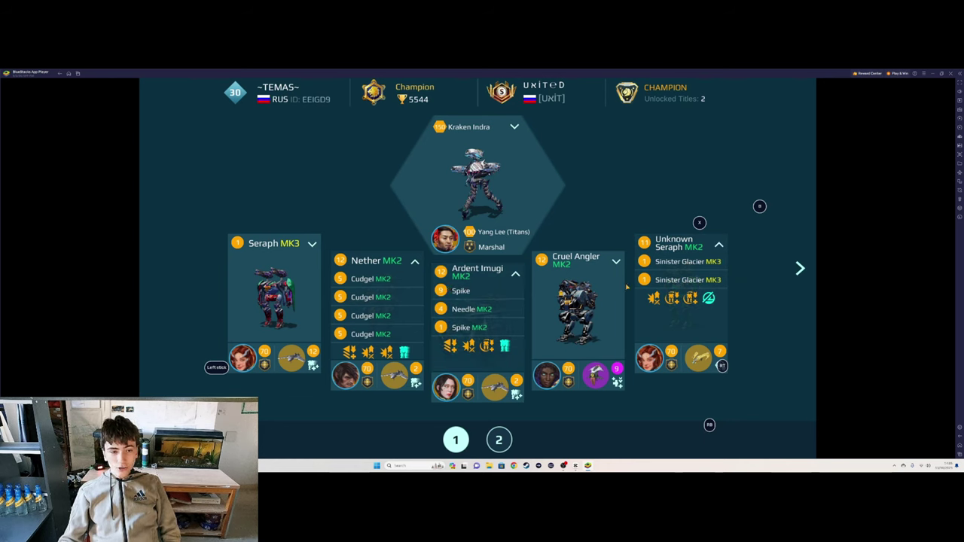
{"action": "left_click", "coordinate": [616, 261]}
{"action": "left_click", "coordinate": [718, 244]}
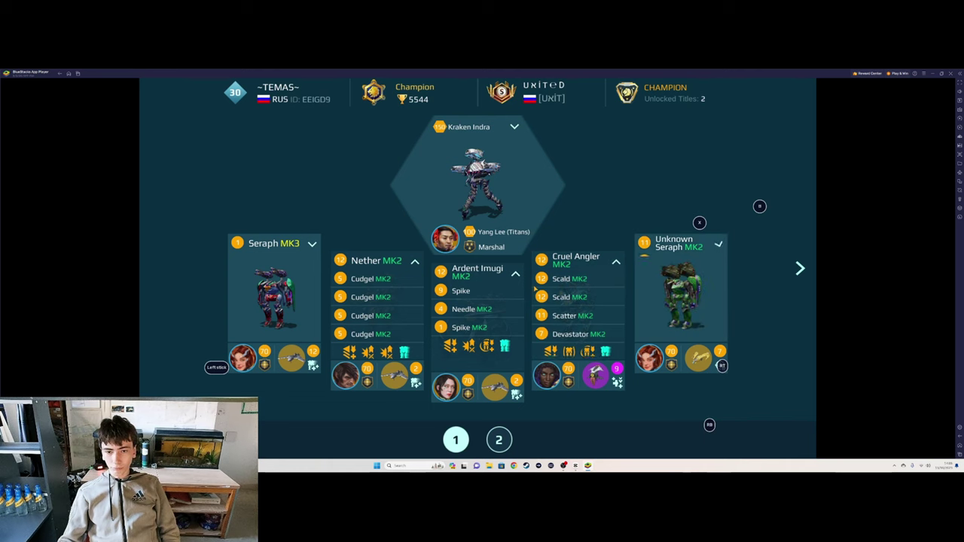
{"action": "left_click", "coordinate": [616, 261]}
{"action": "left_click", "coordinate": [515, 272]}
{"action": "left_click", "coordinate": [414, 261]}
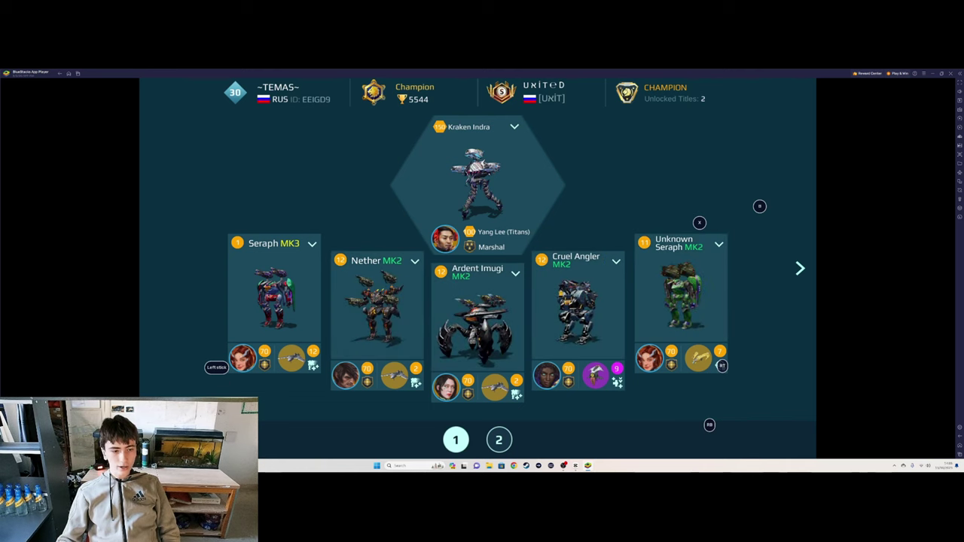
- Close the player's profile, revisit the win rewards, and leave the results screen
{"action": "key", "text": "Escape"}
{"action": "left_click", "coordinate": [429, 299]}
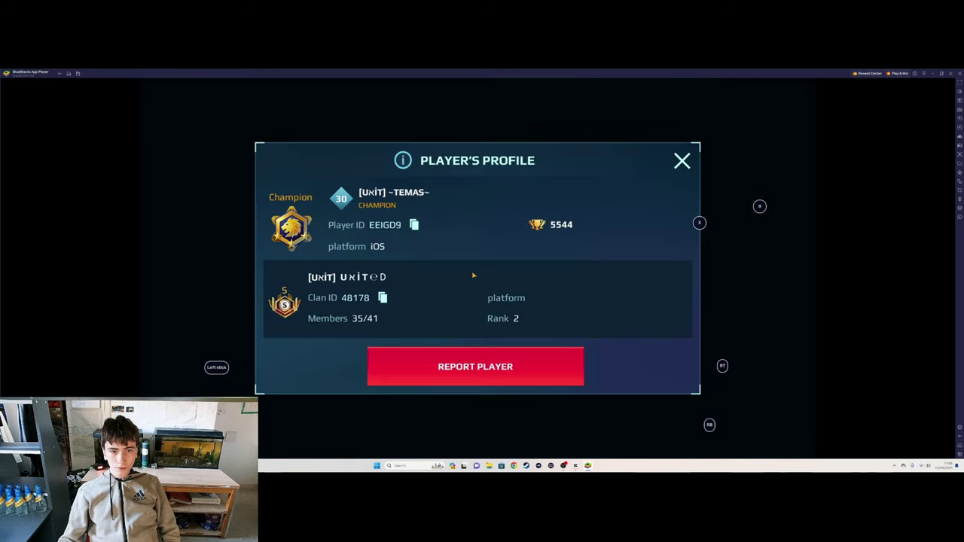
{"action": "left_click", "coordinate": [680, 160]}
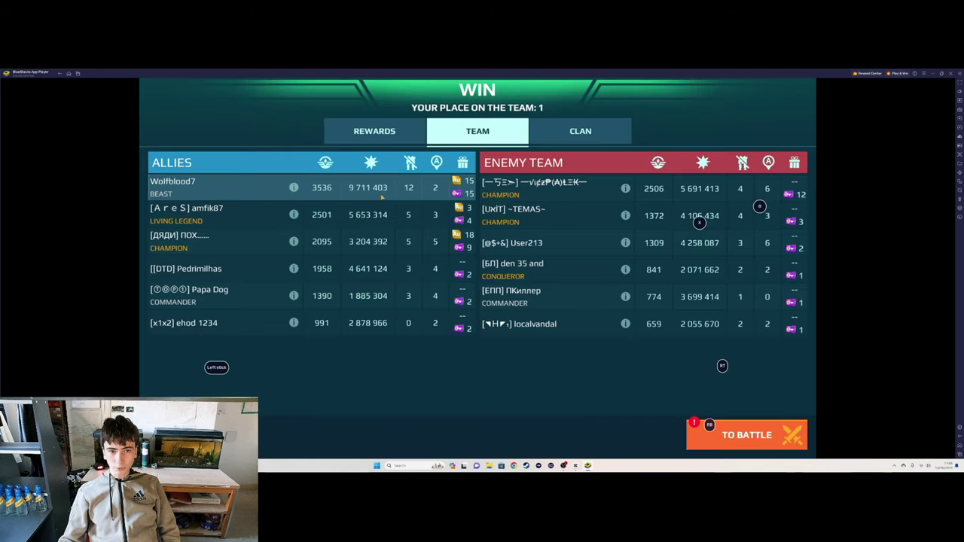
{"action": "left_click", "coordinate": [374, 131]}
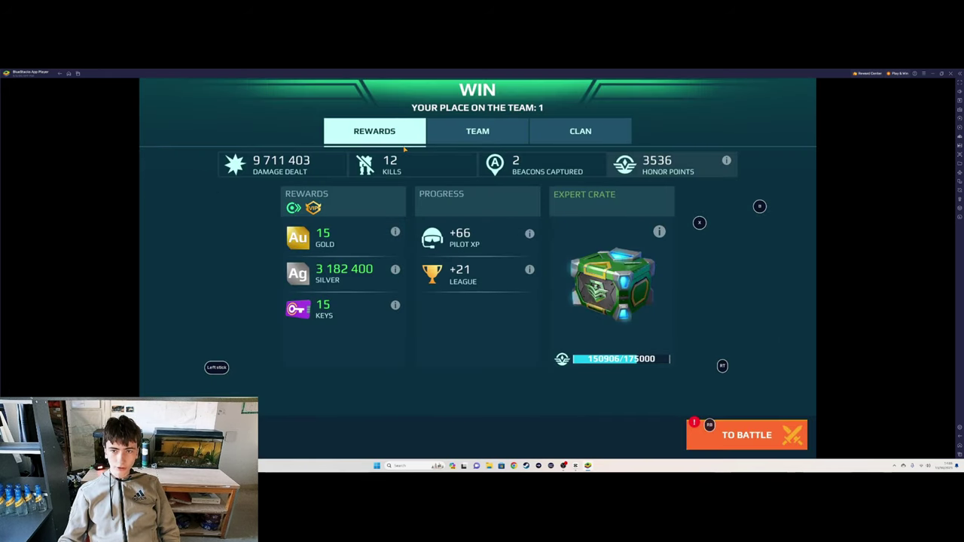
{"action": "key", "text": "Escape"}
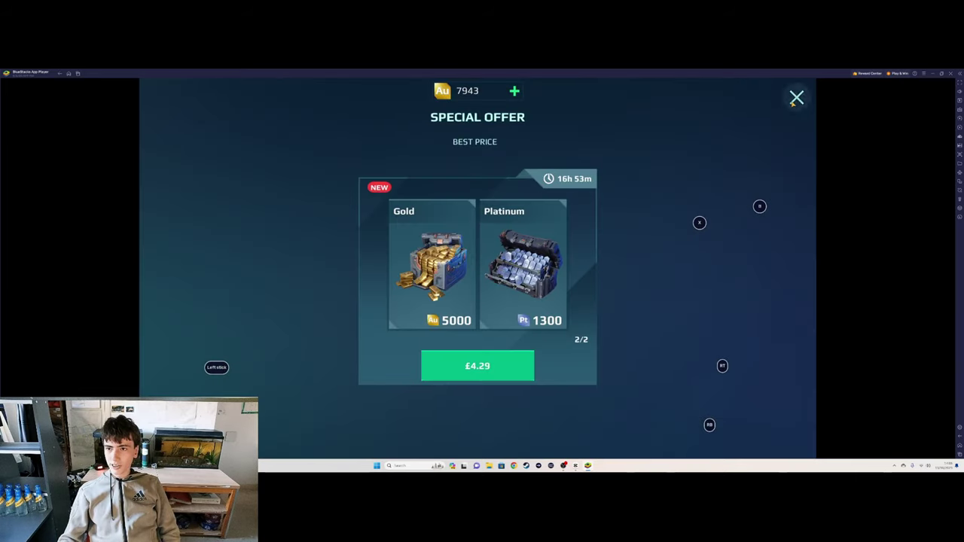
- Dismiss the special offer and briefly view the tasks screen before returning to the hangar
{"action": "left_click", "coordinate": [795, 99]}
{"action": "left_click", "coordinate": [707, 198]}
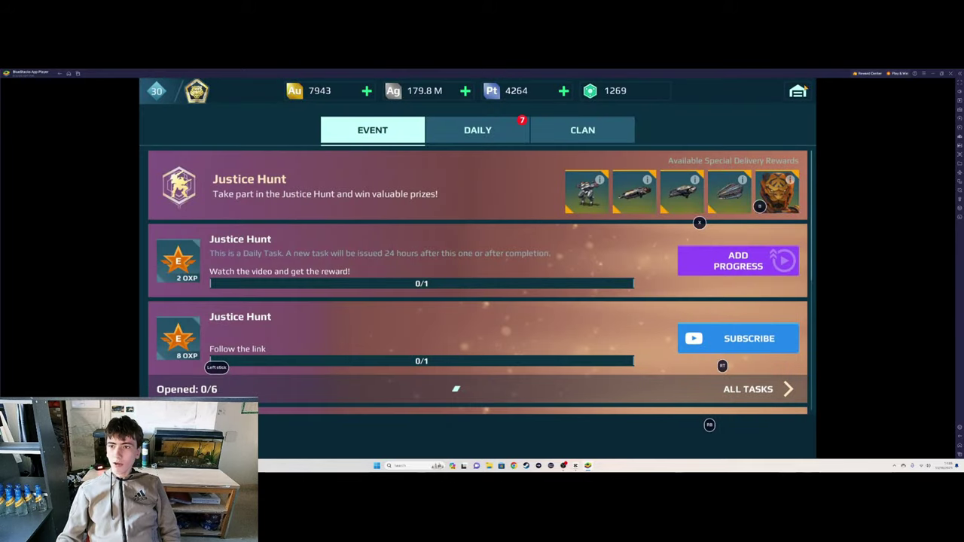
{"action": "left_click", "coordinate": [797, 91]}
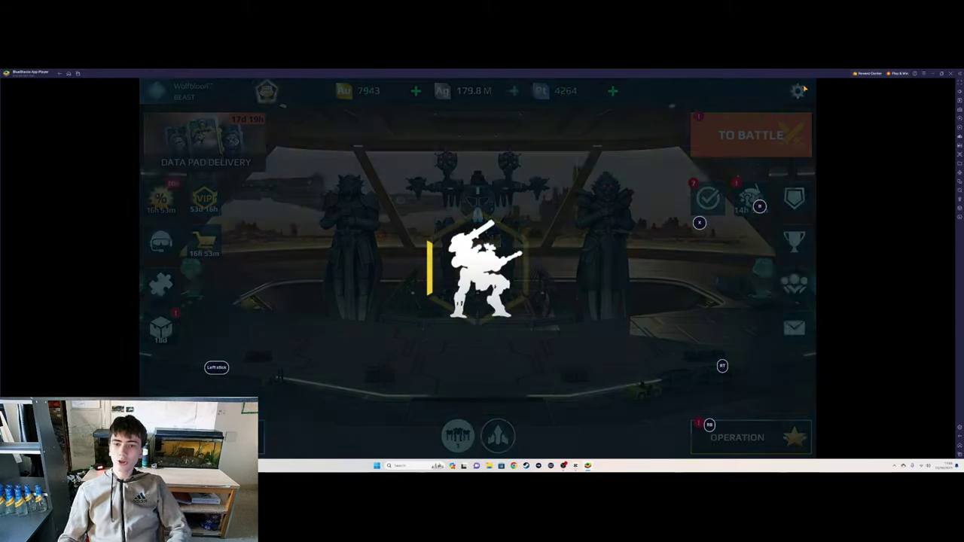